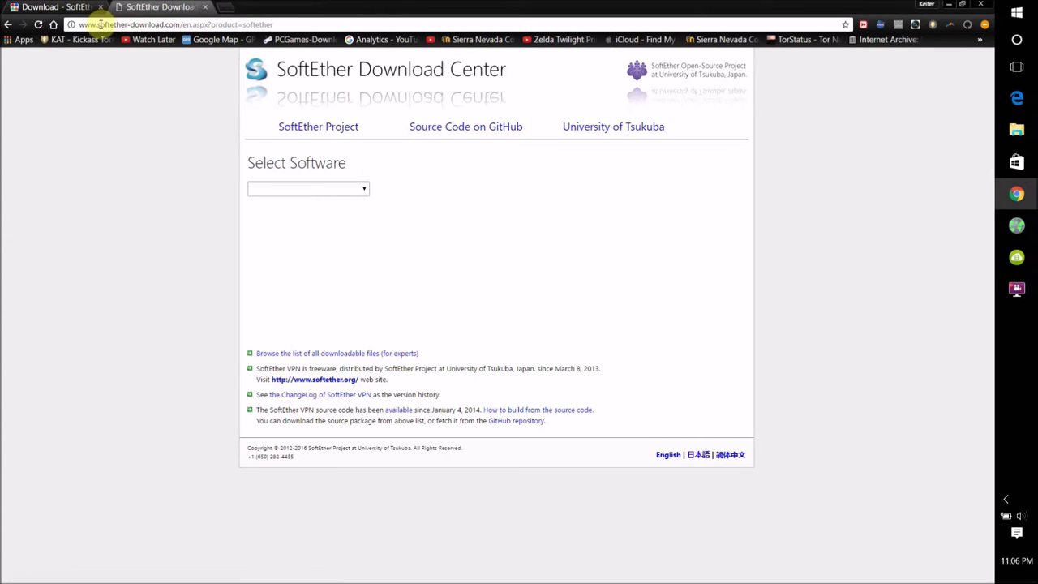
- Select SoftEther VPN (Freeware) as the software in the Download Center
left_click_drag(100, 24, 79, 7)
left_click(284, 26)
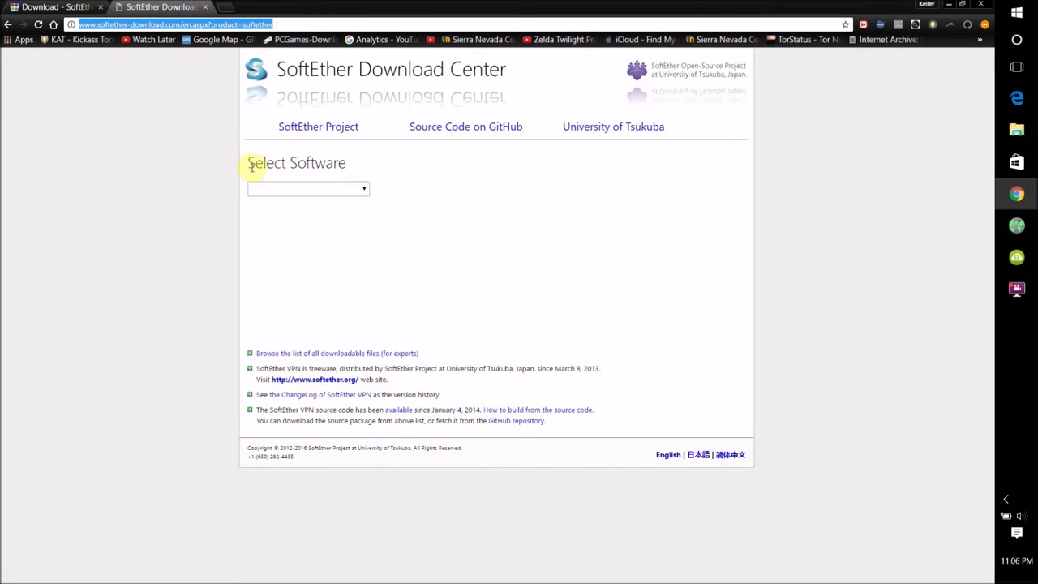
left_click_drag(256, 163, 355, 177)
left_click(345, 189)
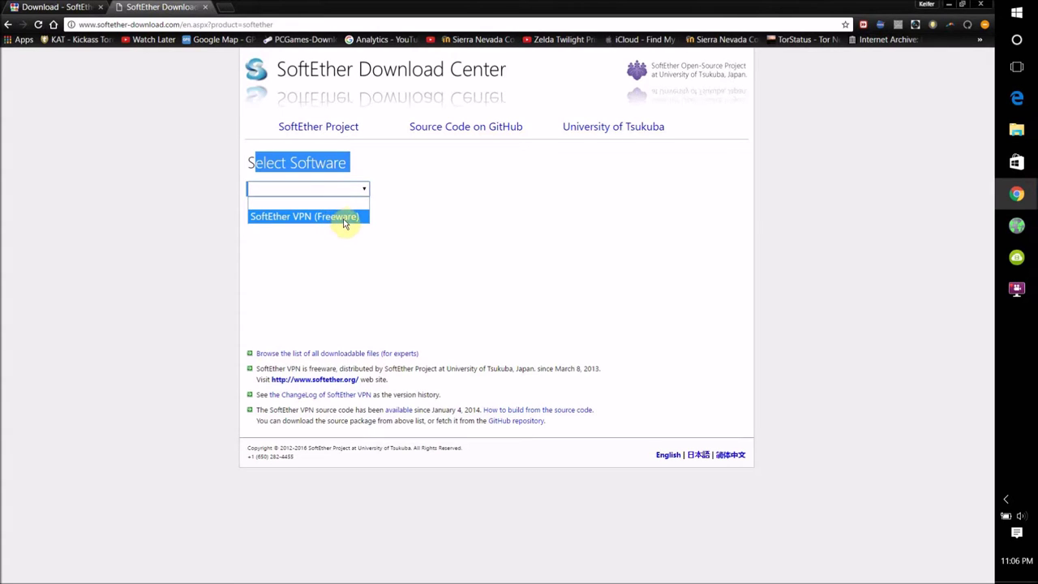
left_click(340, 218)
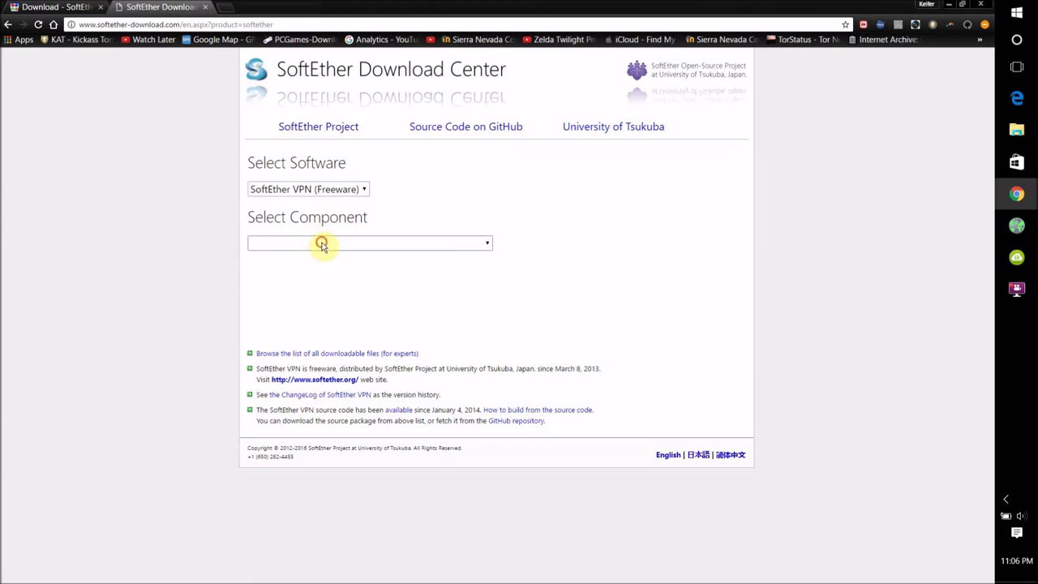
- Choose SoftEther VPN Client, Windows and Intel (x86 and x64) to list the 57 download files
left_click(319, 241)
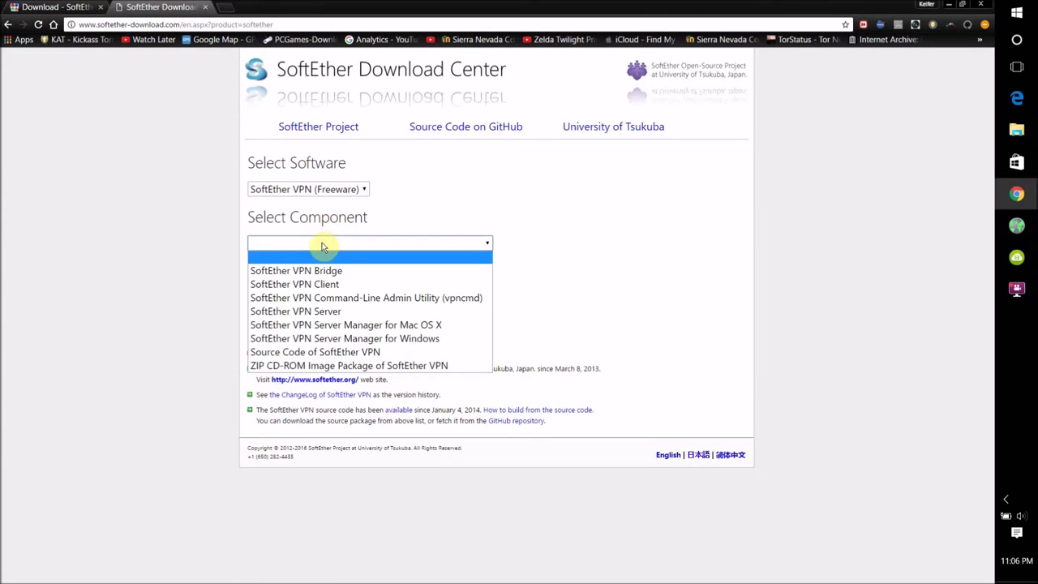
left_click(315, 288)
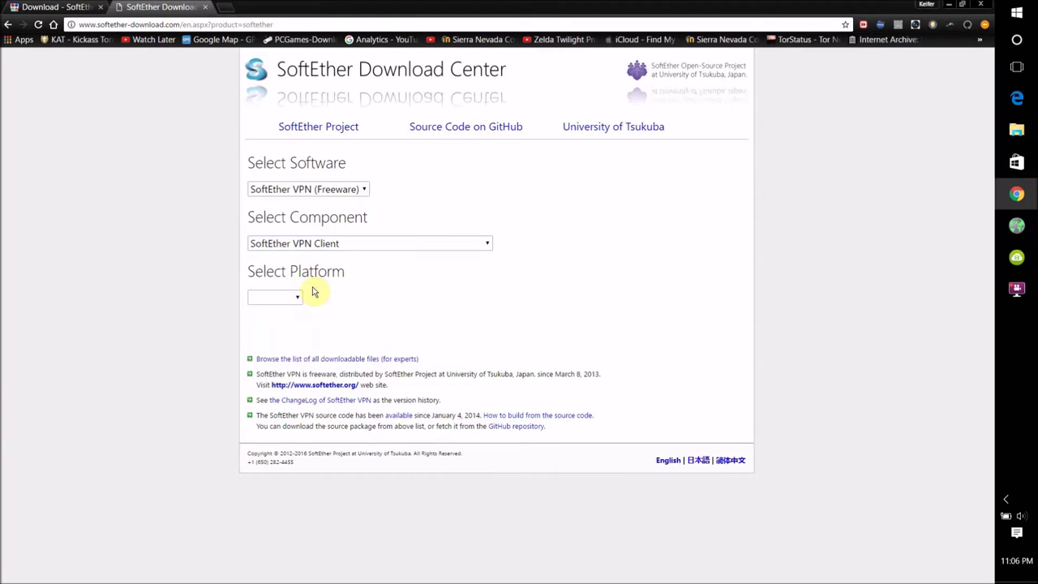
left_click(295, 301)
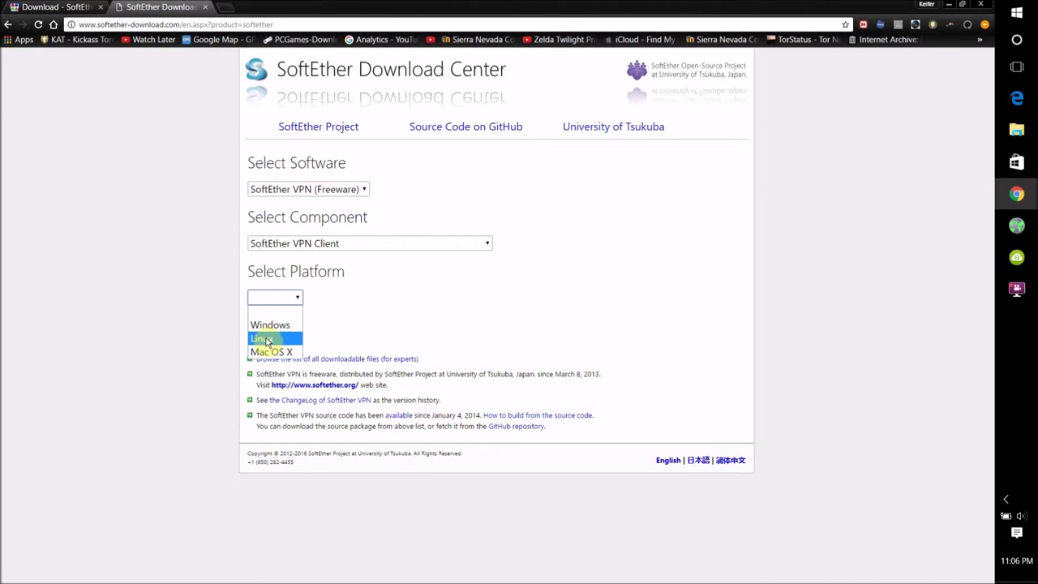
left_click(269, 325)
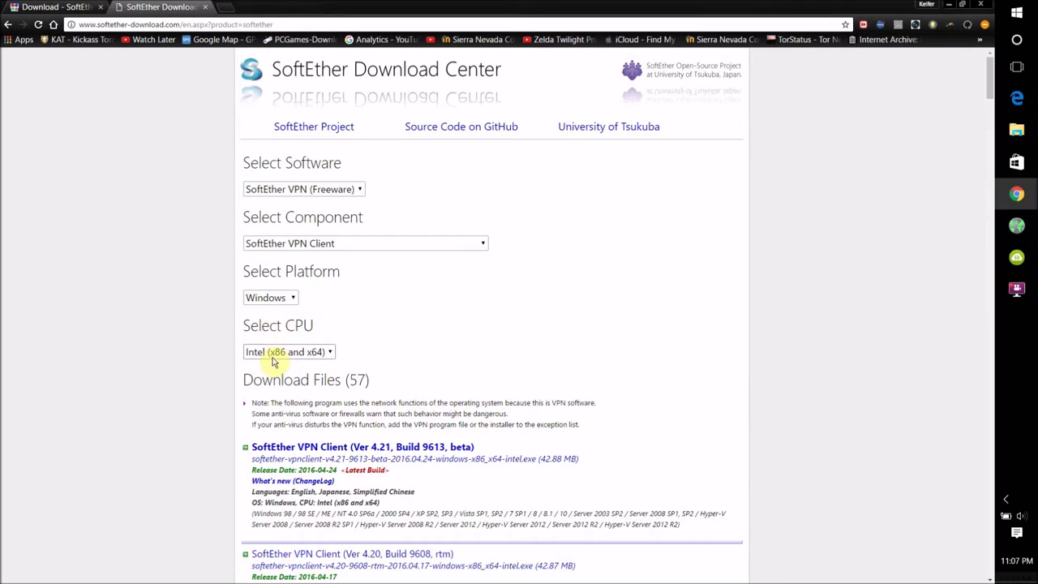
left_click(273, 357)
left_click(273, 358)
scroll(273, 361, "down", 2)
scroll(276, 360, "down", 4)
scroll(275, 360, "up", 6)
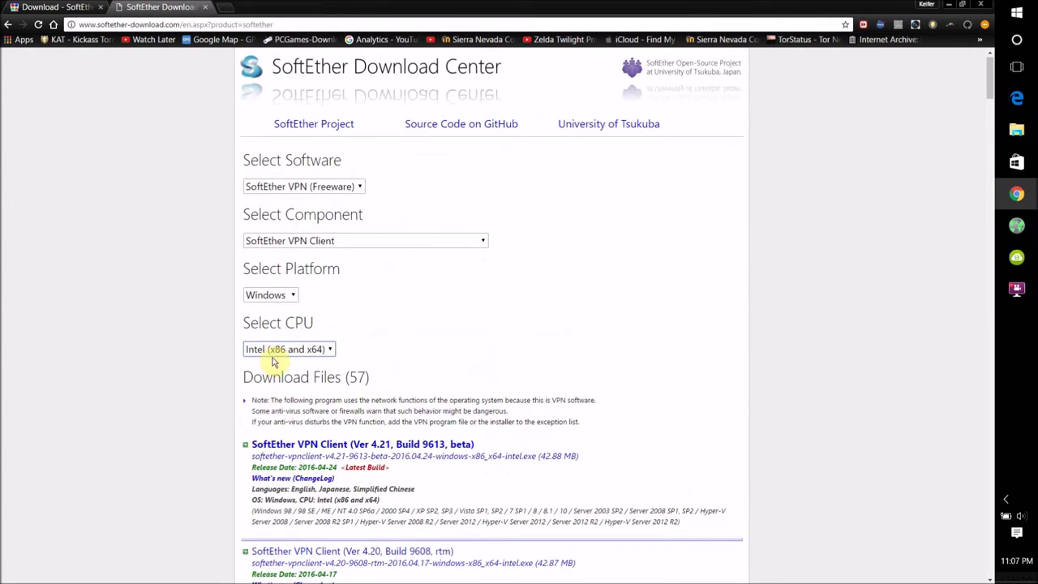
- Save the Ver 4.21 Build 9613 VPN Client installer to the Desktop, then cancel it and view Downloads
left_click(337, 448)
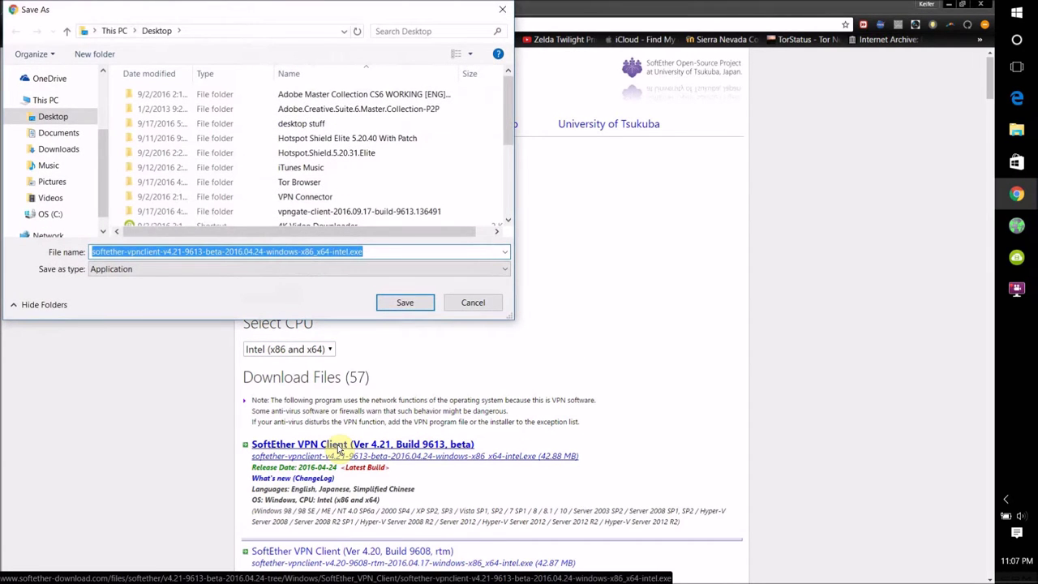
left_click(403, 302)
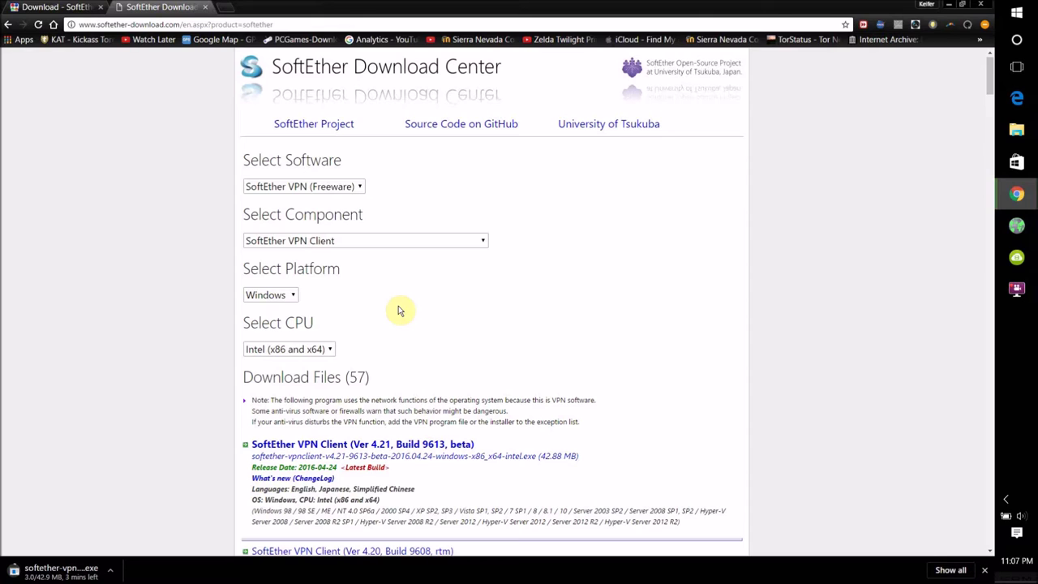
left_click(110, 570)
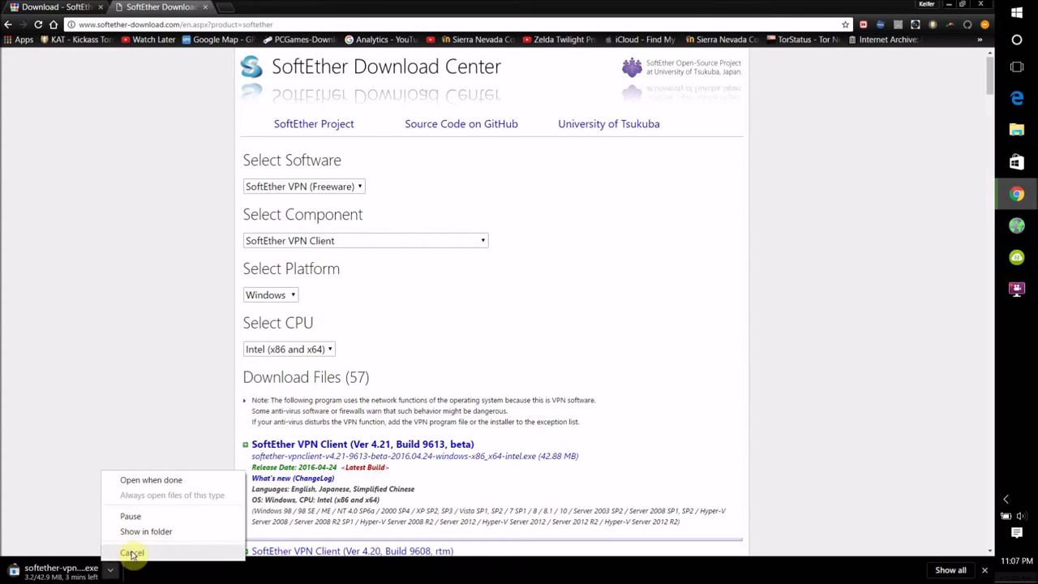
left_click(132, 553)
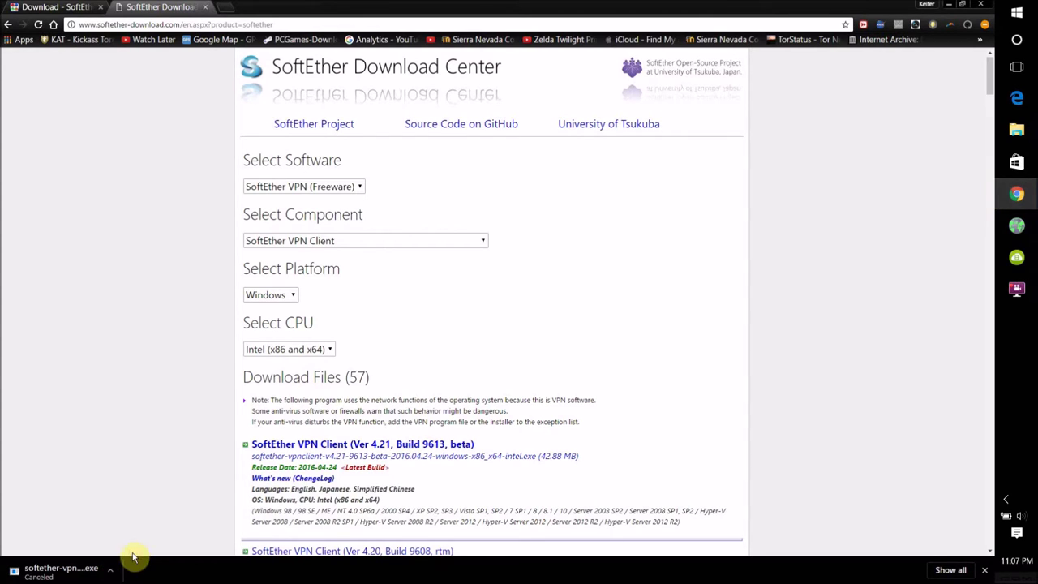
left_click(1015, 38)
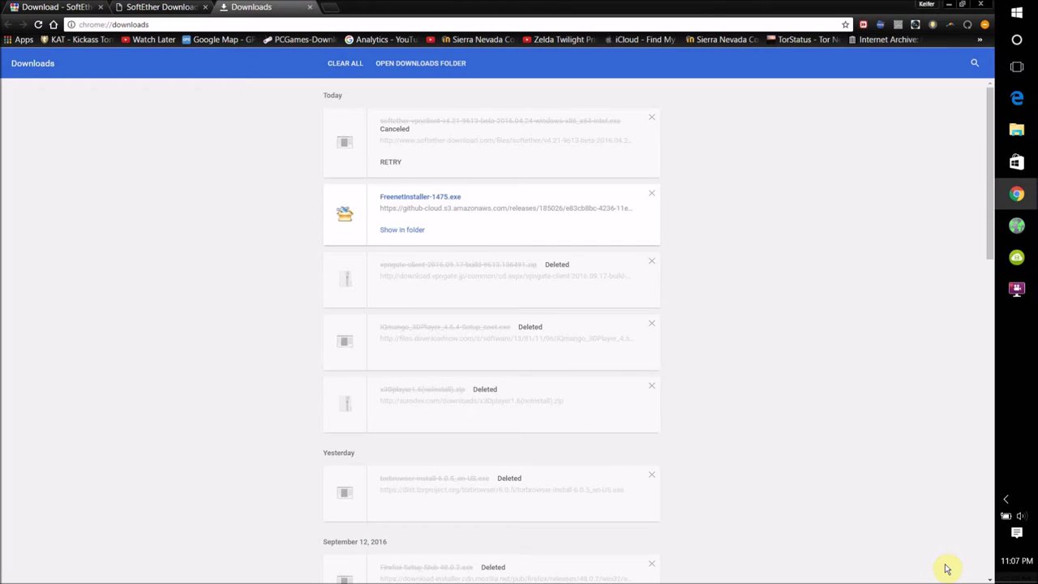
- Search Windows through Cortana for 'vpn'
left_click(1024, 39)
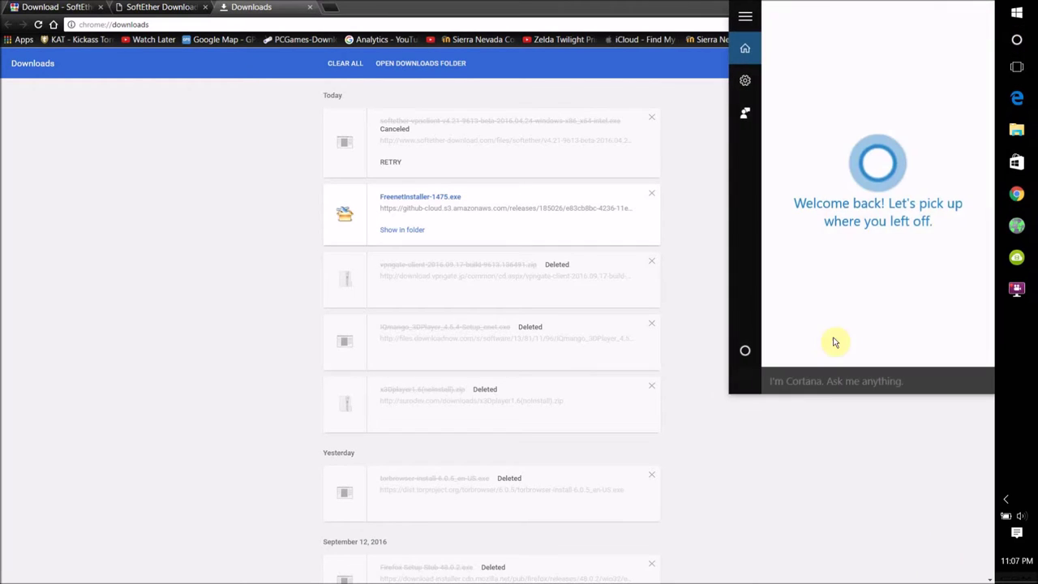
left_click(844, 380)
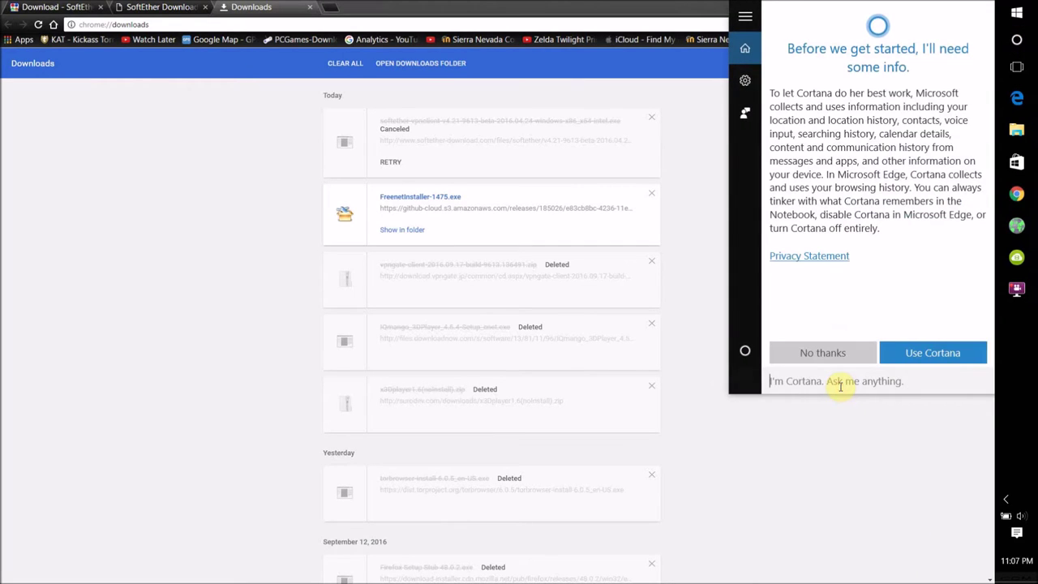
type("vpn")
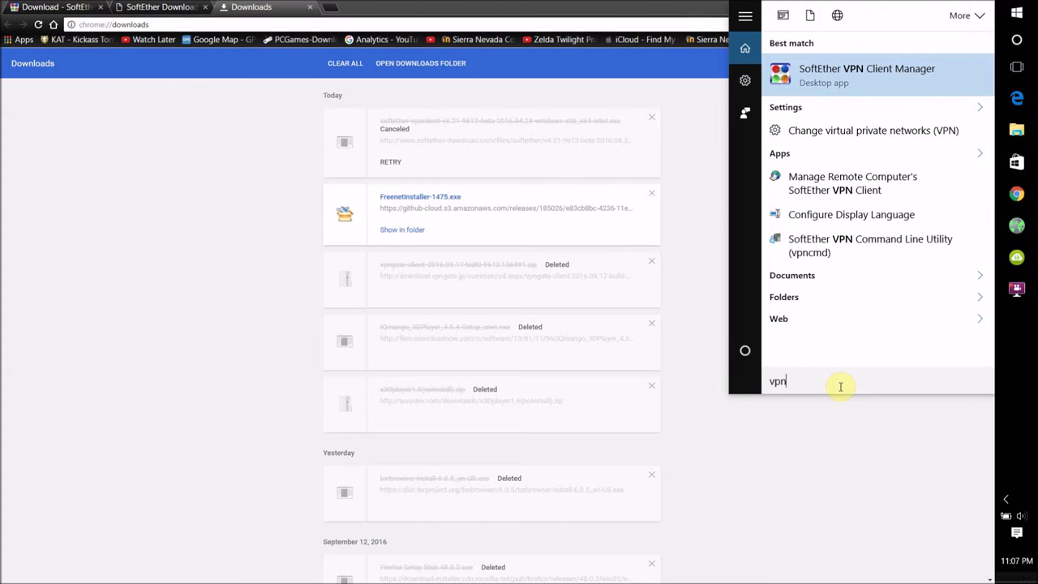
- Keep SoftEther VPN Client as the Download Center component, then search 'vpn' in Cortana again
left_click(170, 8)
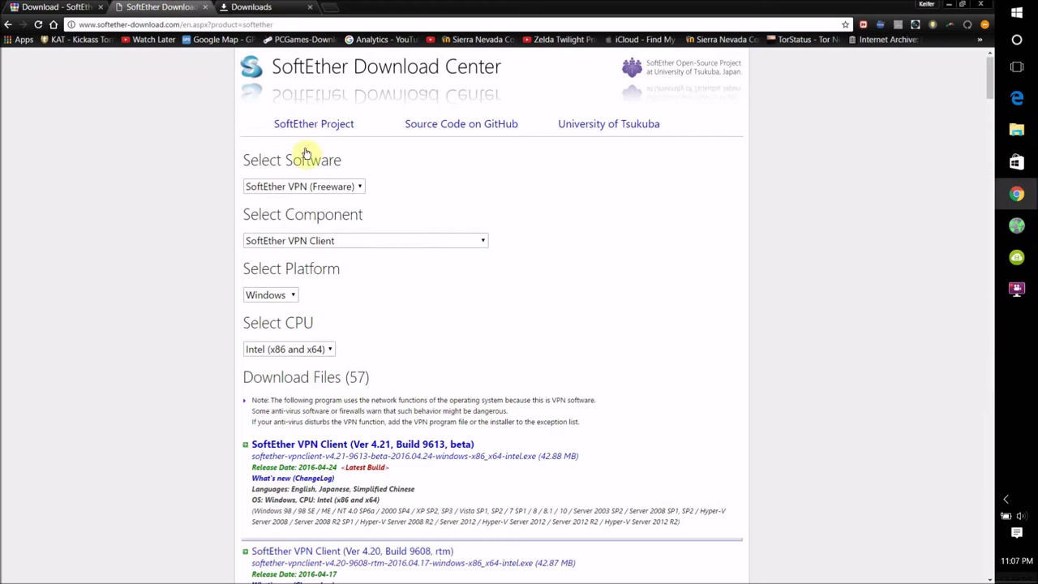
left_click(315, 240)
left_click(318, 240)
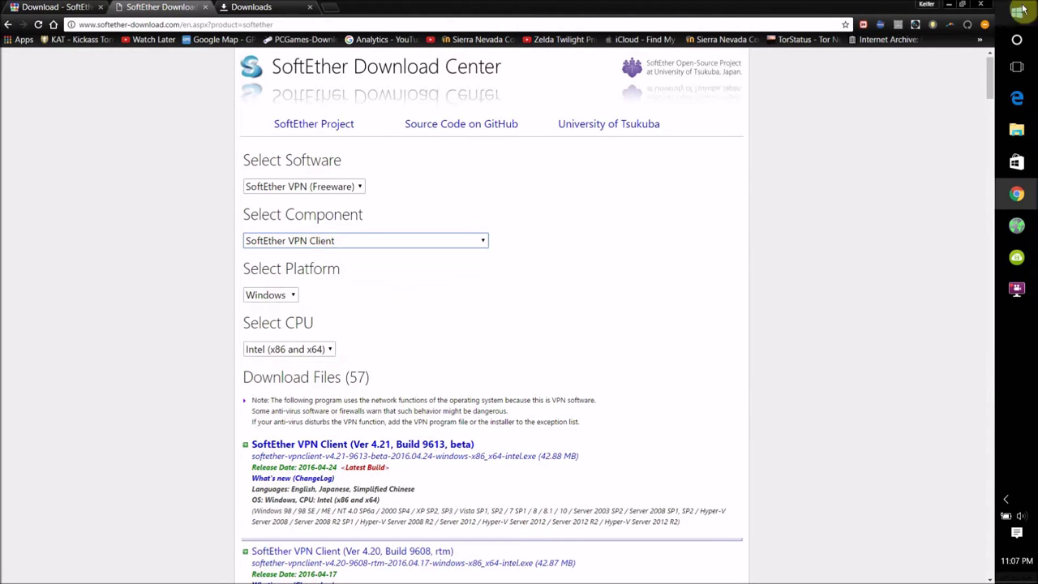
left_click(1018, 39)
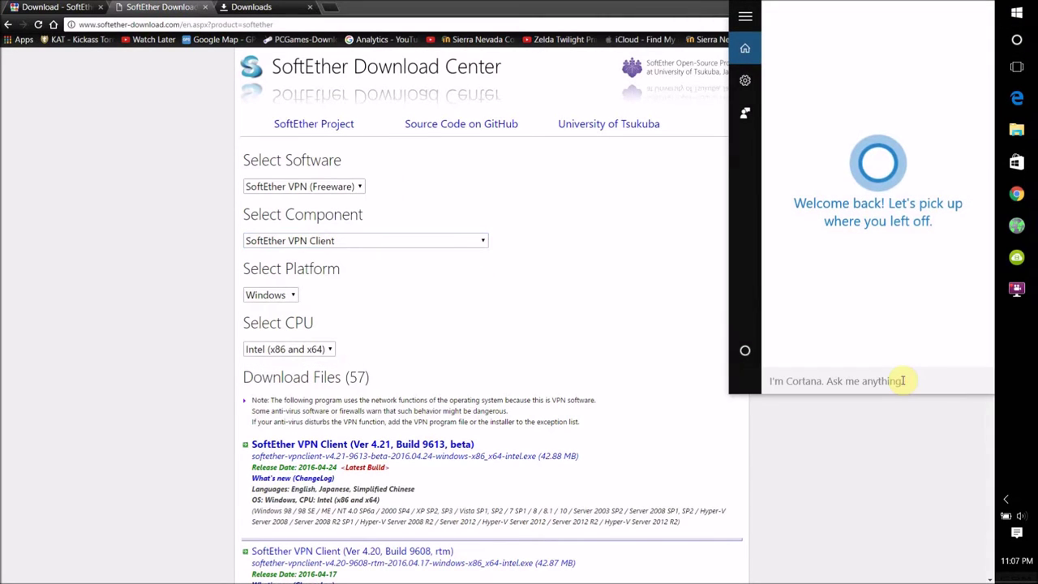
type("vpn")
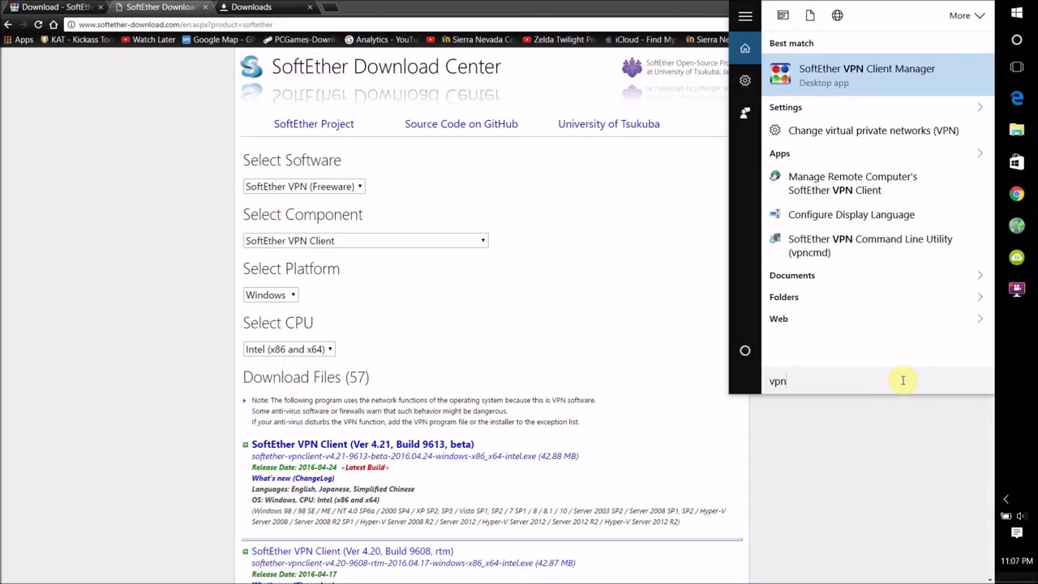
- Launch SoftEther VPN Client Manager and open Network Connections for the VPN Client Adapter - VPN
left_click(861, 76)
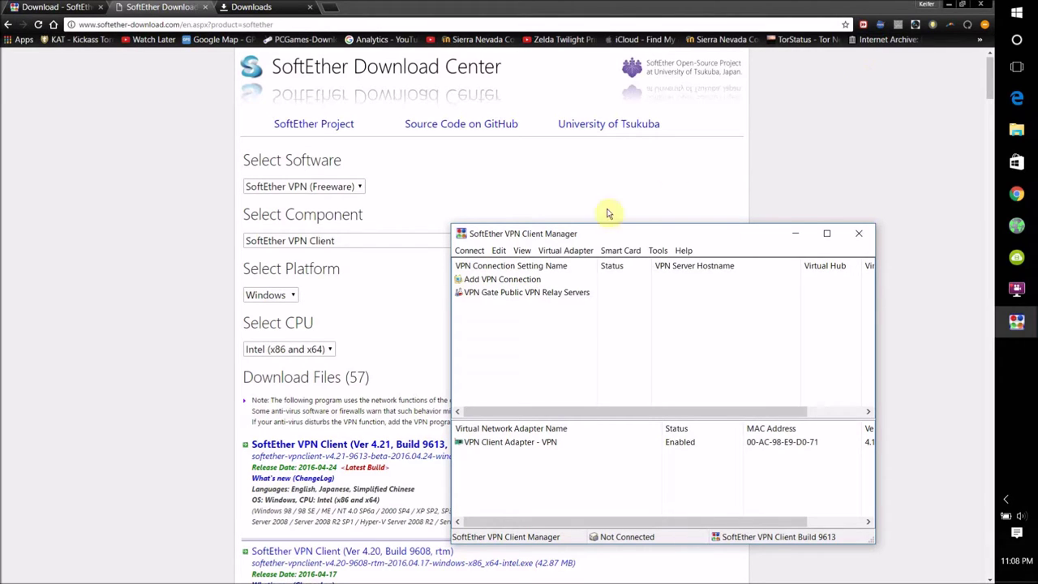
double_click(516, 452)
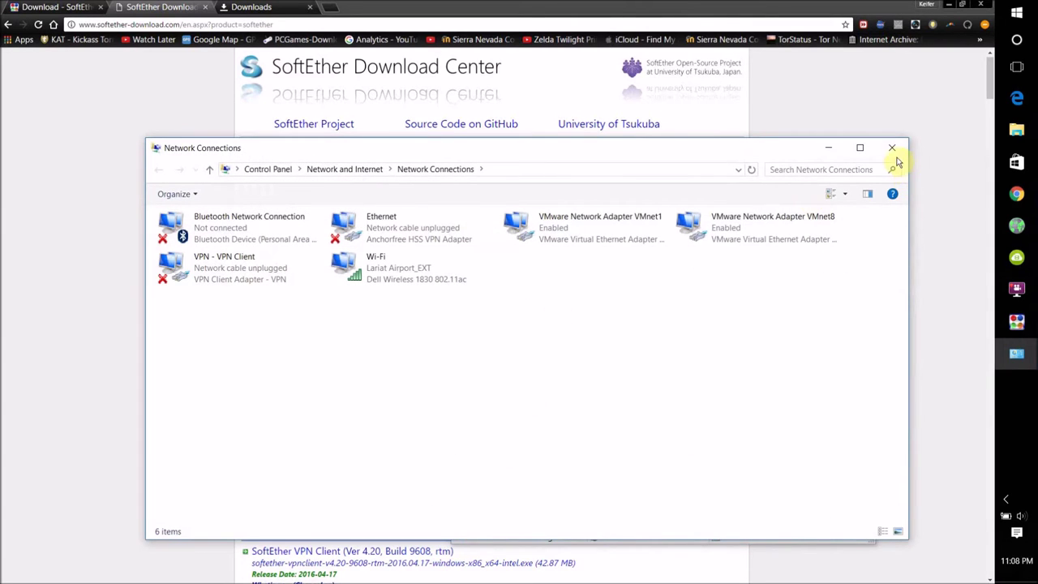
left_click(892, 151)
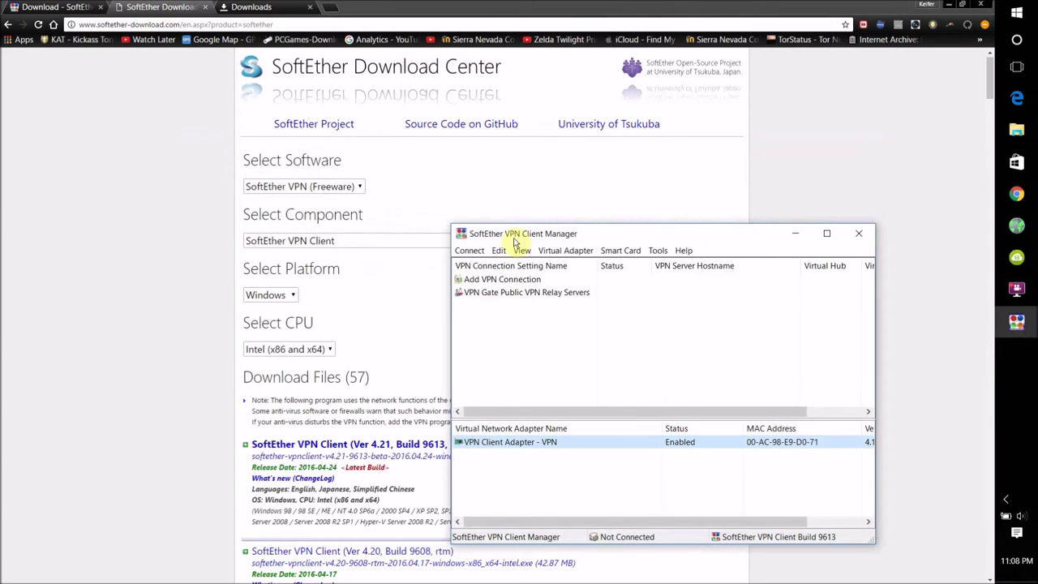
- Open the VPN Gate Public VPN Relay Servers list, close it, and reopen it
double_click(489, 294)
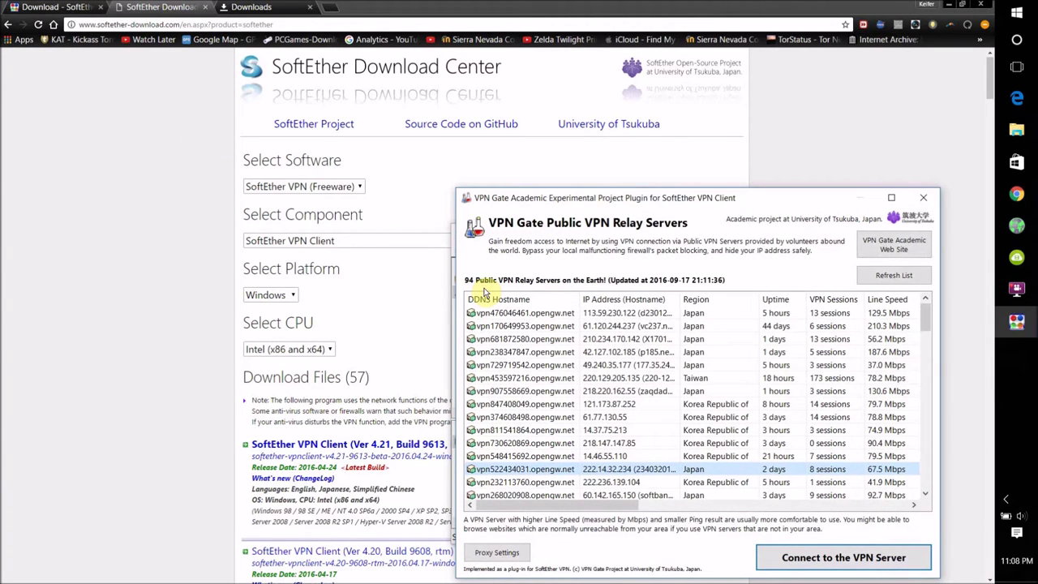
left_click(923, 197)
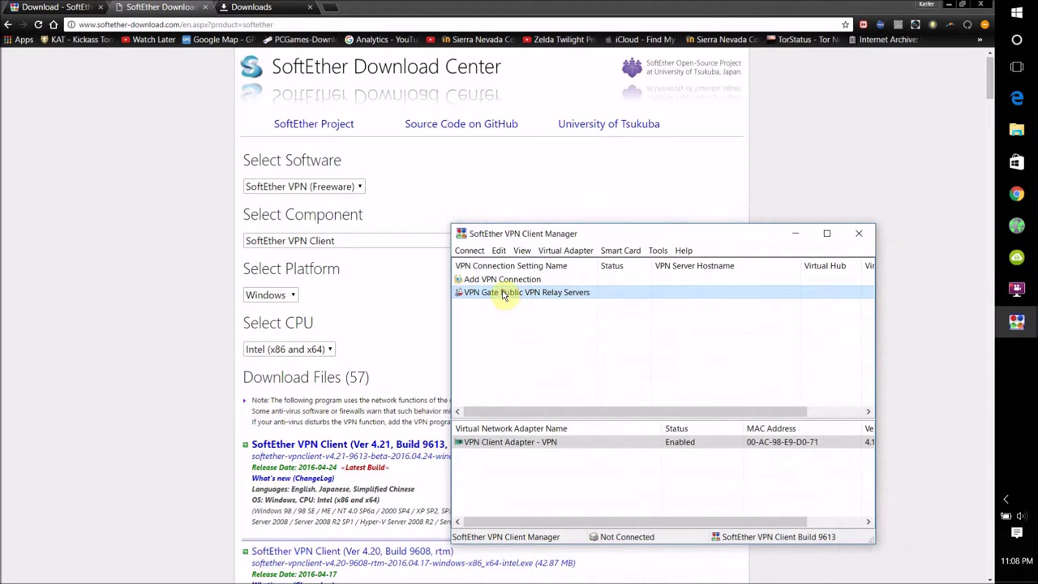
double_click(502, 294)
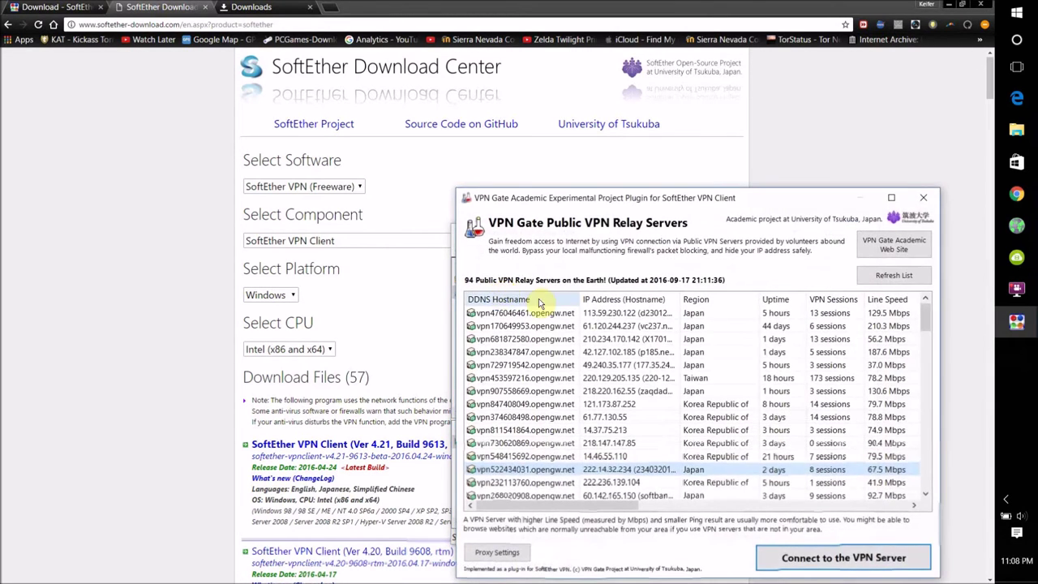
- Select the Japanese relay server vpn476046461 (129.5 Mbps) in the VPN Gate list
scroll(567, 425, "down", 12)
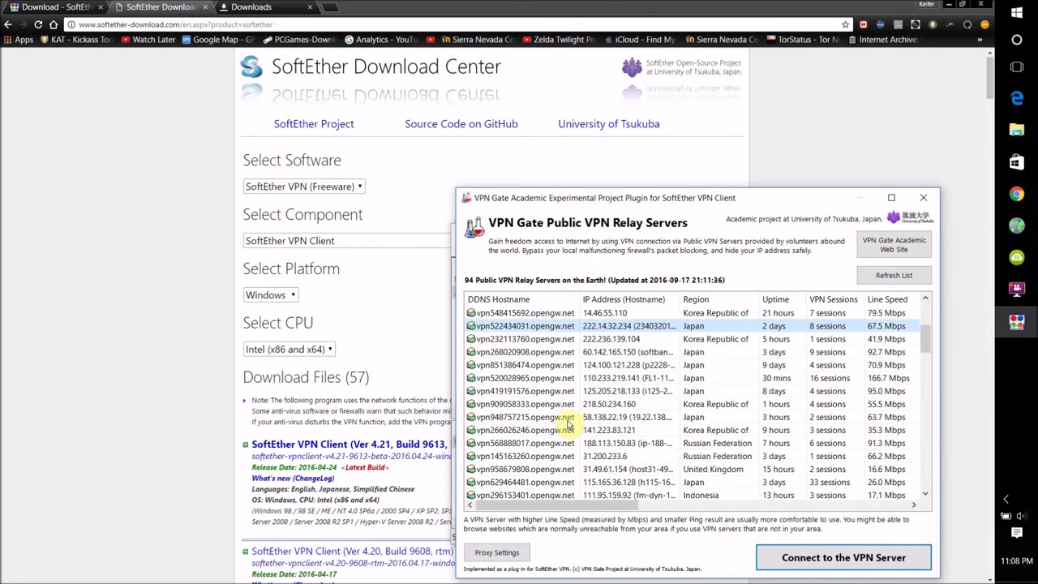
scroll(568, 425, "down", 10)
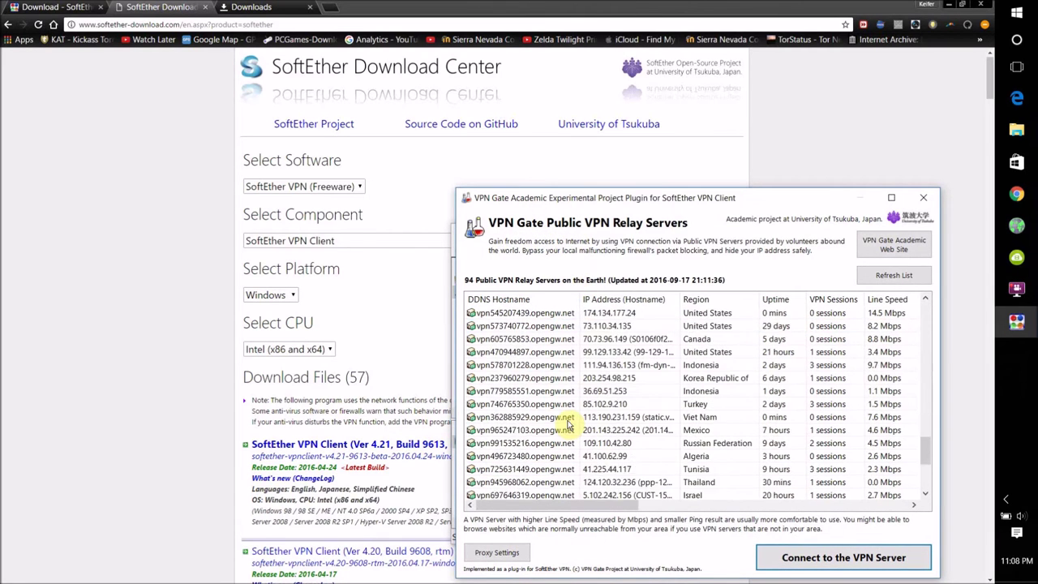
scroll(568, 424, "up", 5)
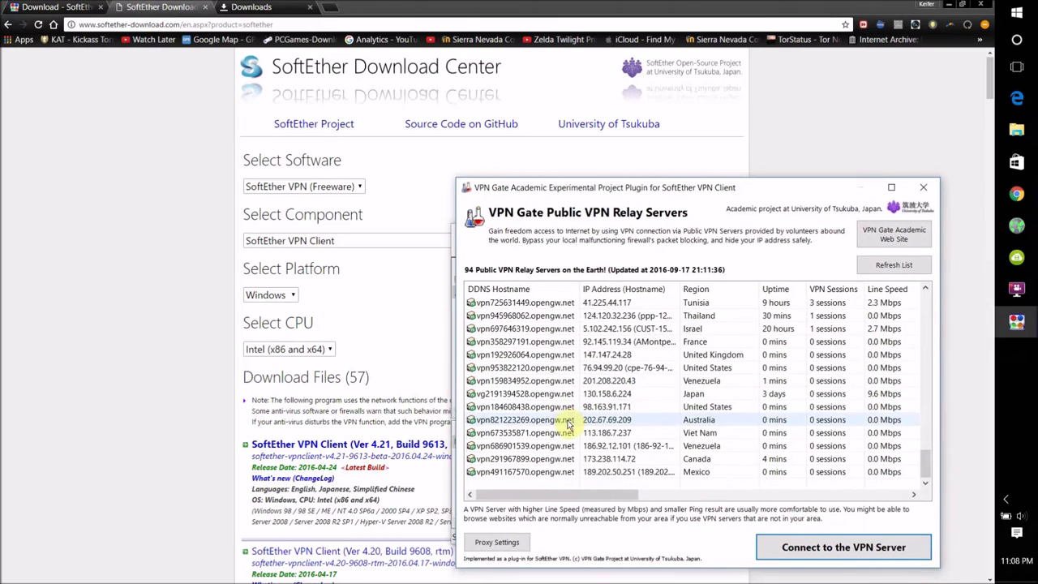
scroll(567, 424, "up", 5)
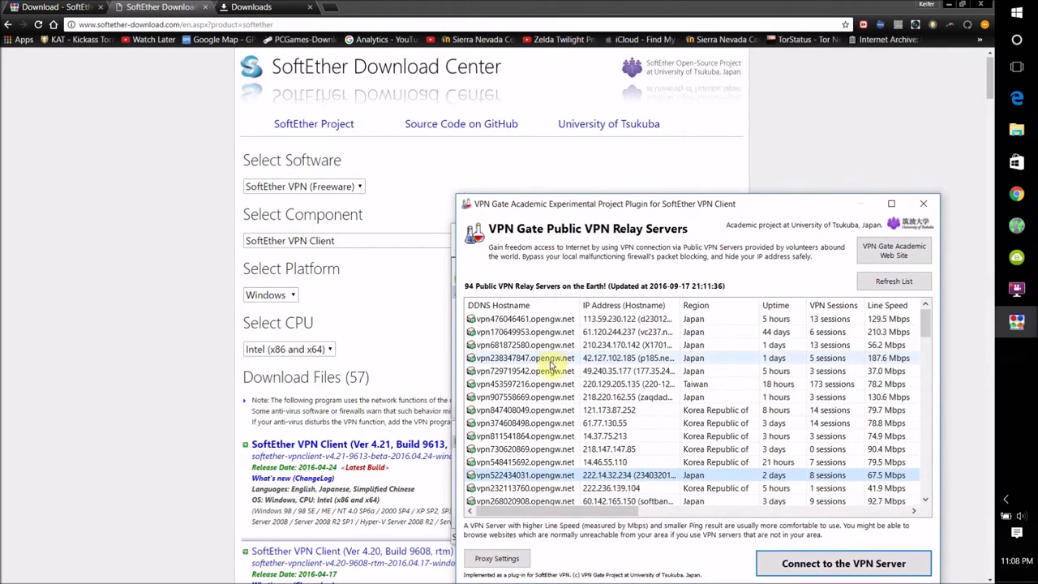
left_click(509, 314)
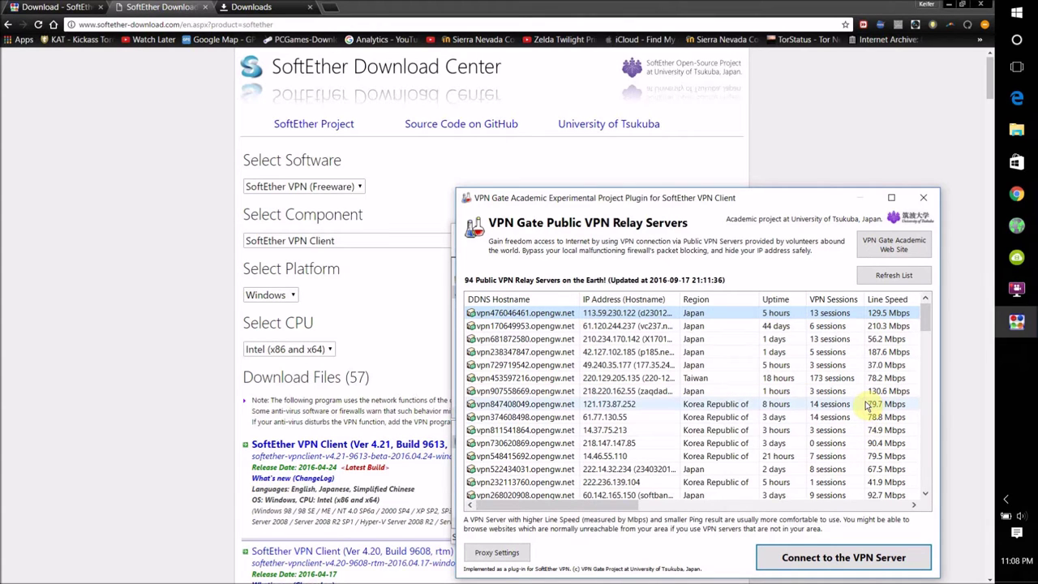
- Look through the relay list again and select the Taiwan server vpn453597216
scroll(868, 404, "down", 15)
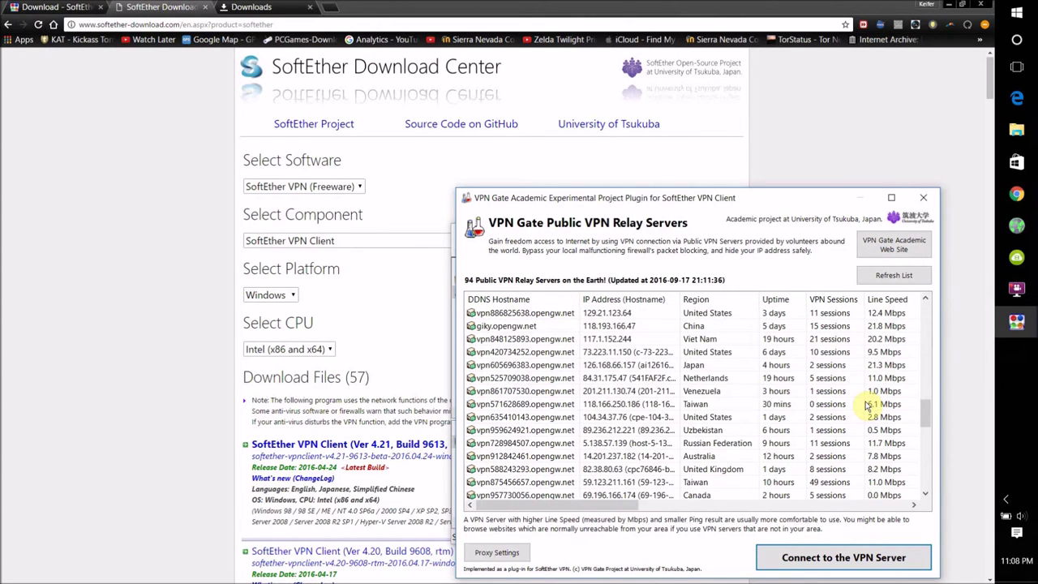
scroll(868, 404, "up", 3)
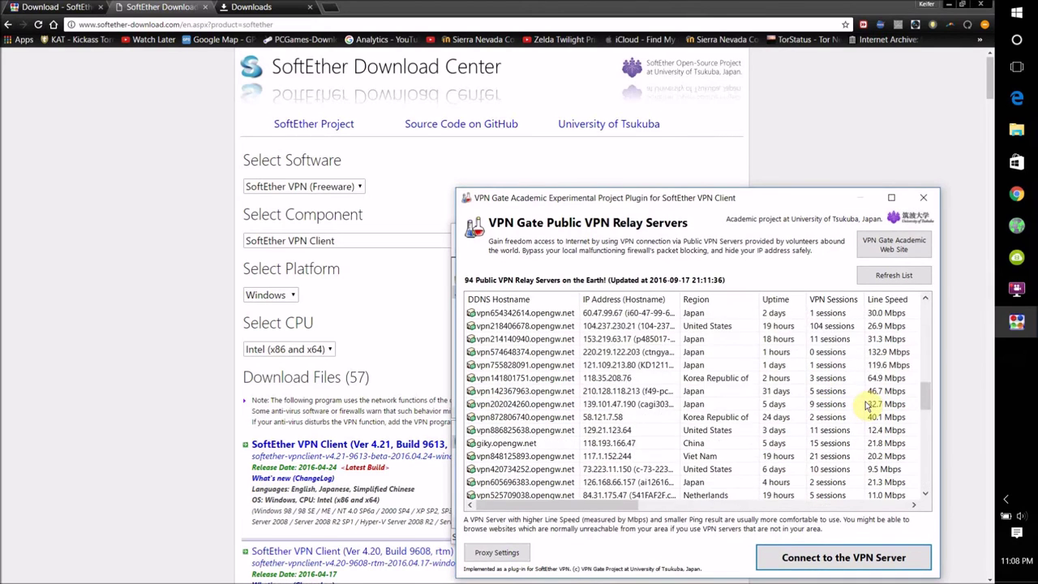
scroll(868, 404, "up", 12)
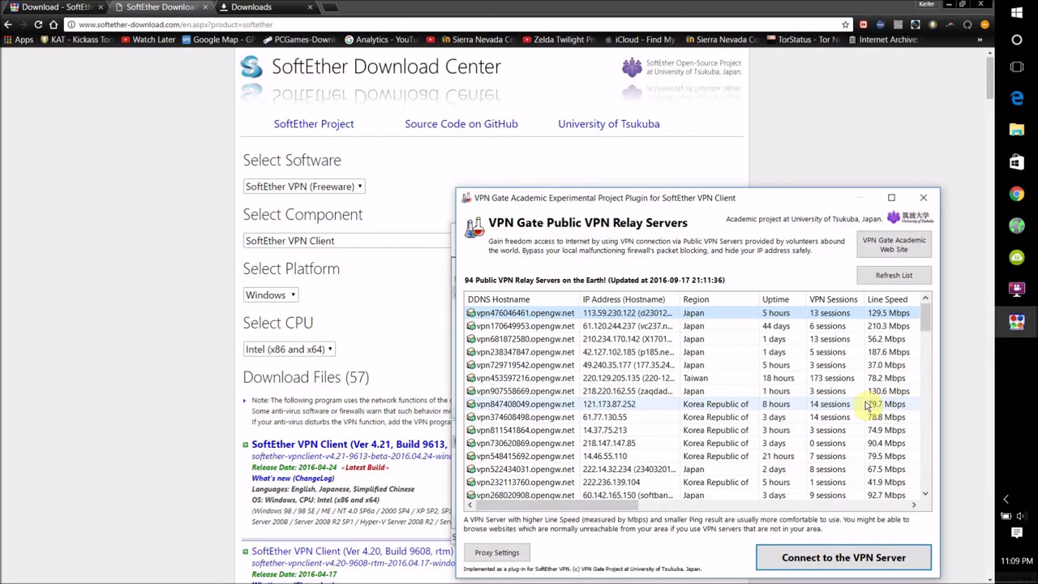
left_click(692, 380)
left_click(685, 364)
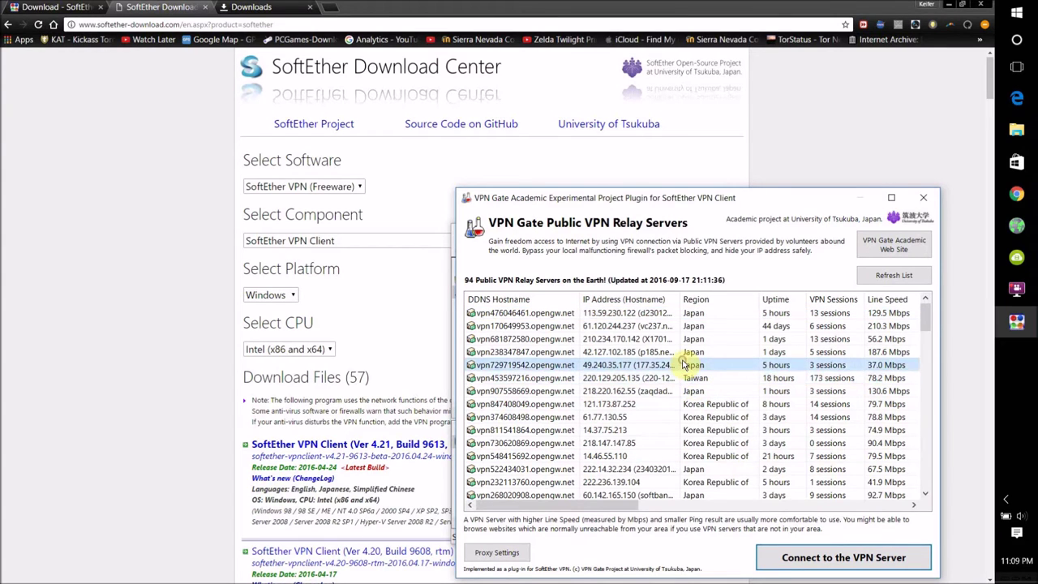
left_click(698, 314)
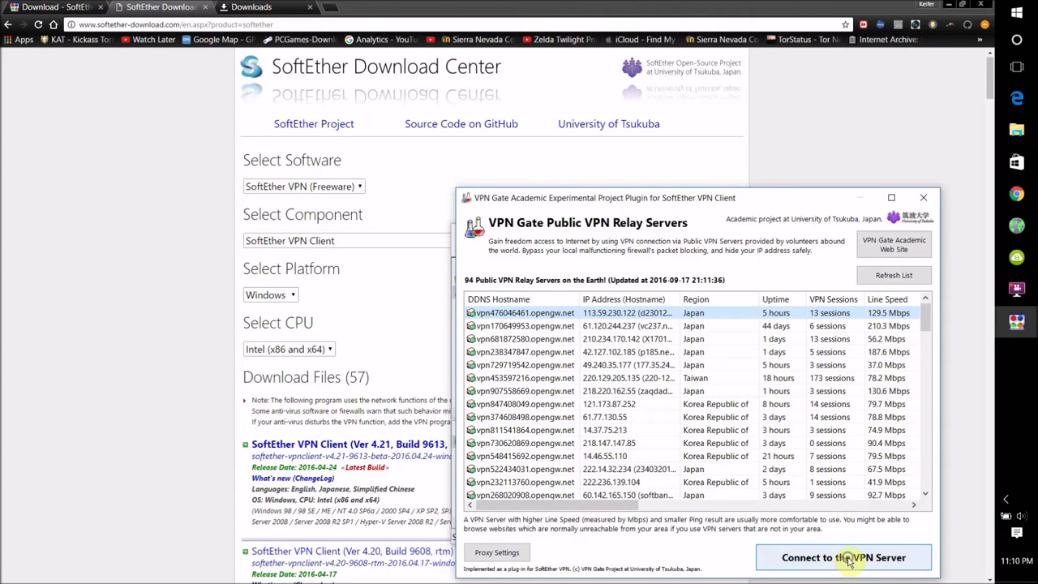
- Start connecting to the relay server, agree to the VPN Gate caution, and pick TCP
left_click(849, 559)
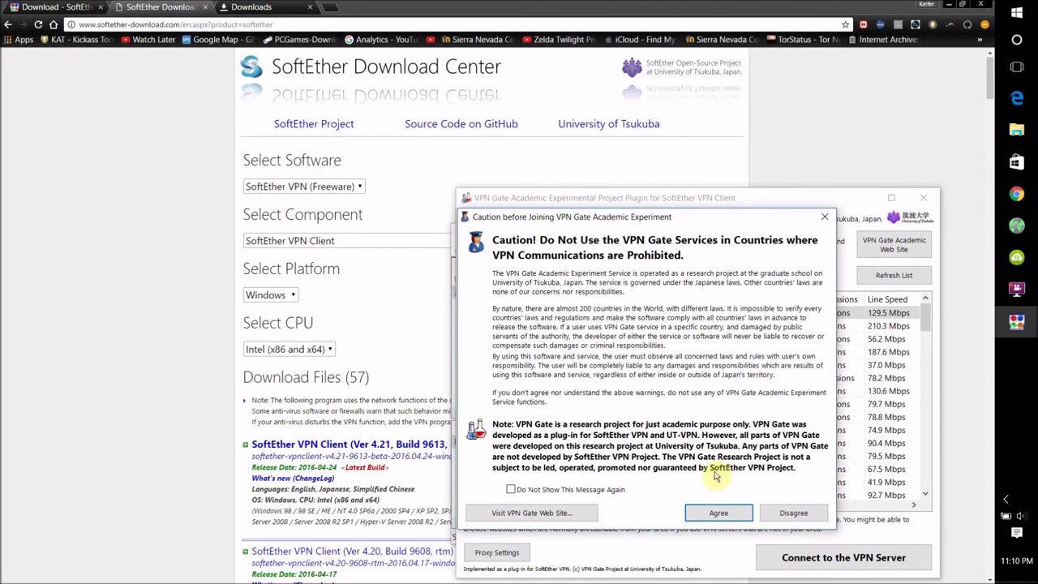
left_click(703, 511)
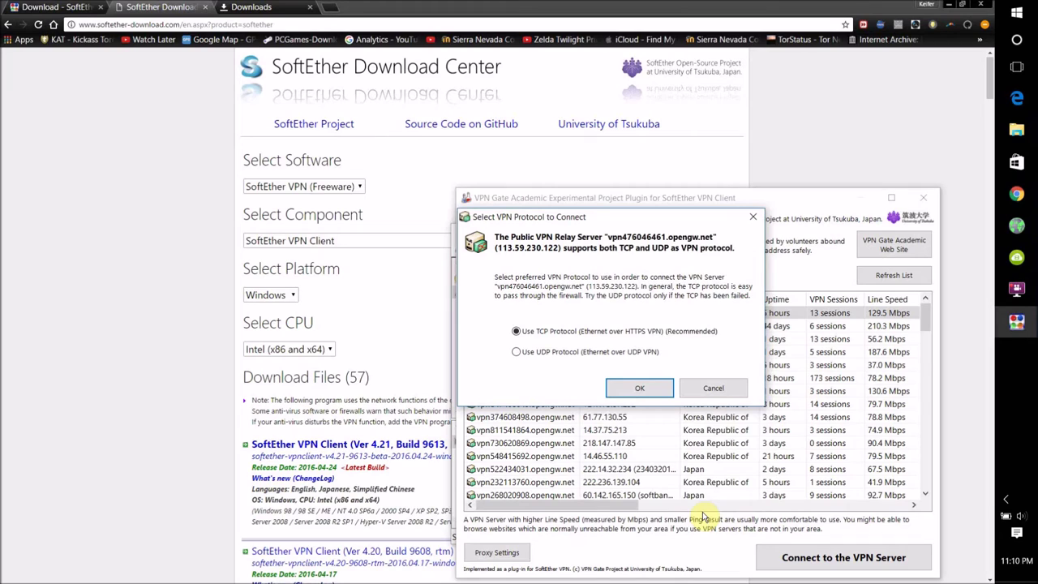
left_click(522, 329)
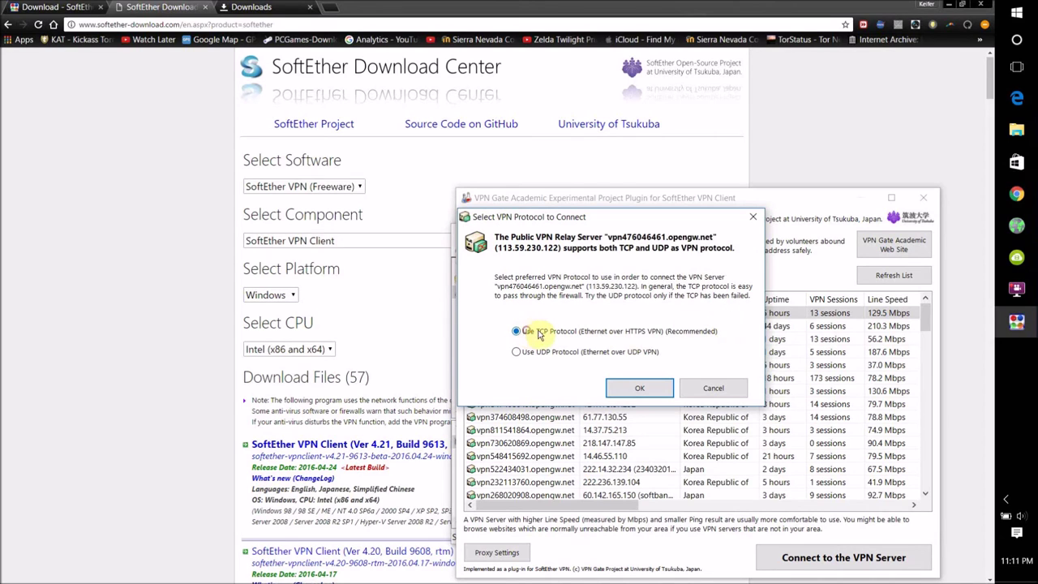
- Confirm Use TCP Protocol to connect to 113.59.230.122 on hub VPNGATE
left_click(639, 389)
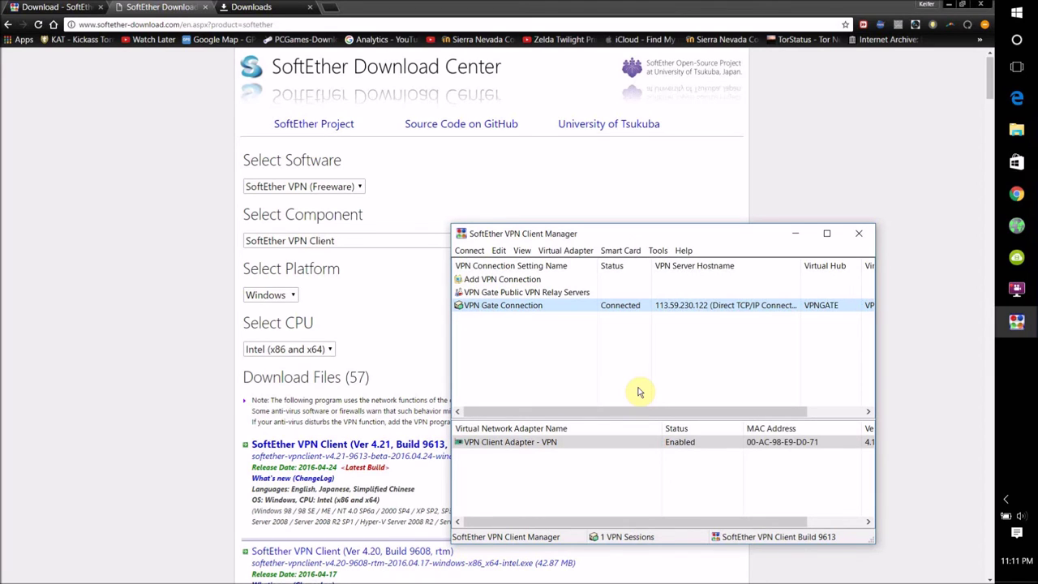
- Minimize Chrome so the connected VPN Client Manager sits over the desktop
left_click(951, 5)
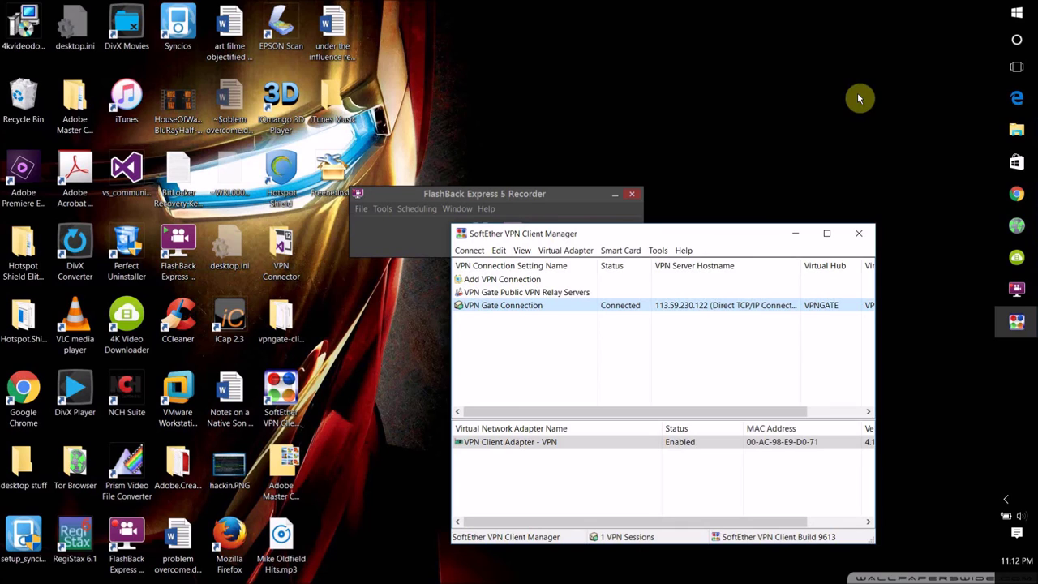
- Disconnect the VPN Gate Connection and close SoftEther VPN Client Manager
right_click(545, 307)
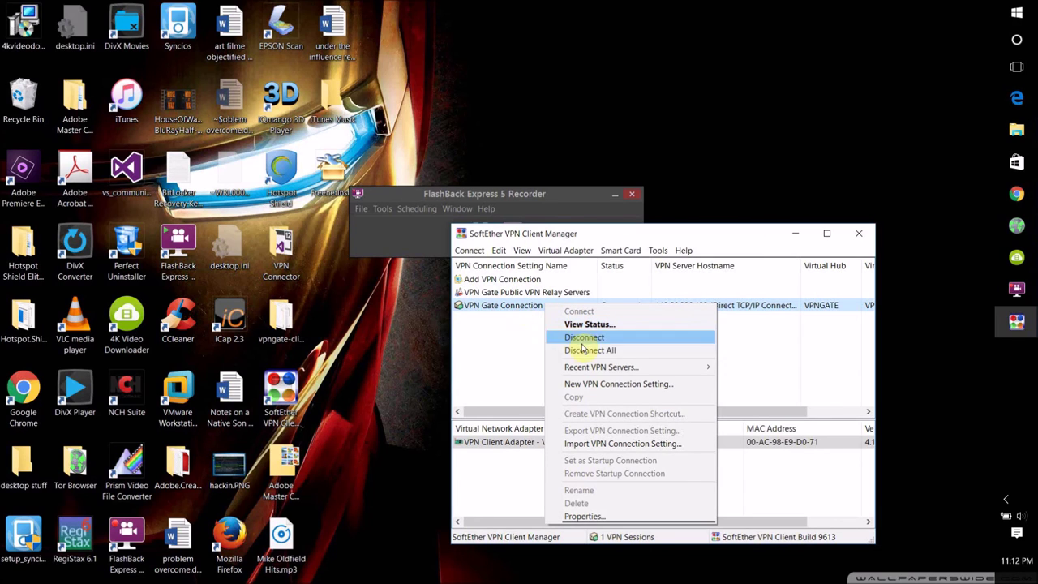
left_click(494, 308)
right_click(496, 307)
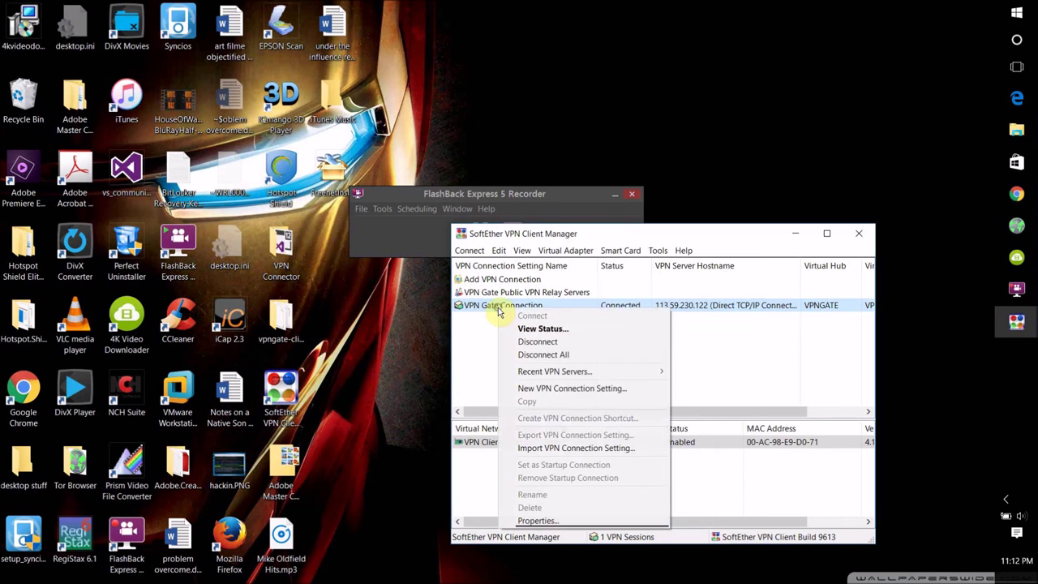
left_click(544, 343)
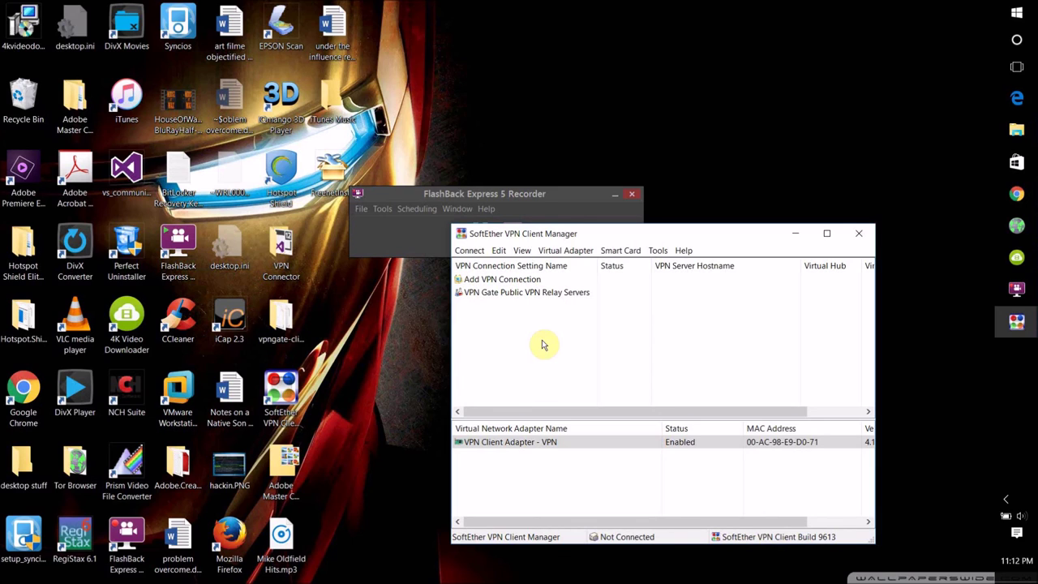
left_click(865, 235)
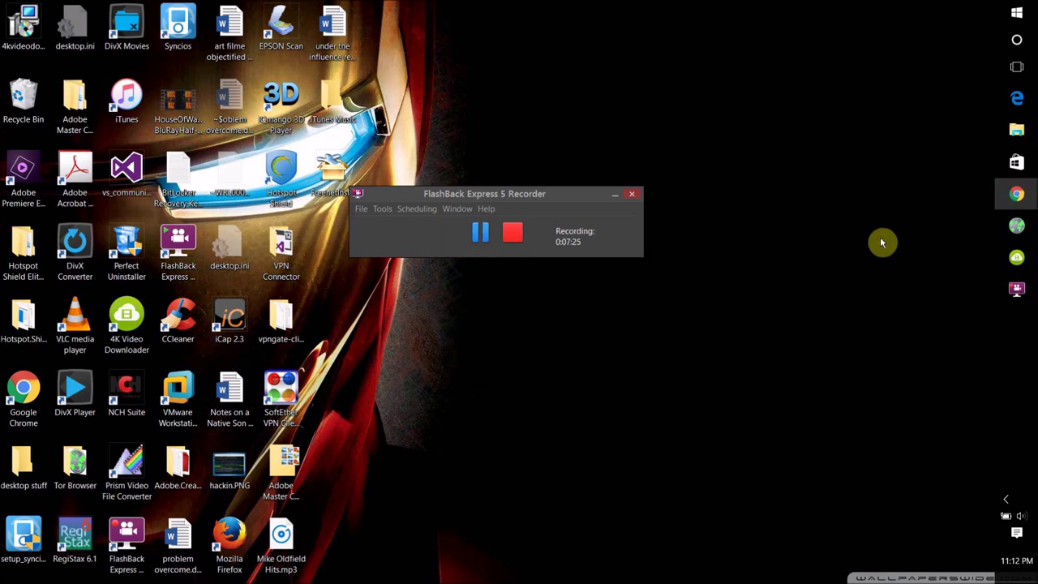